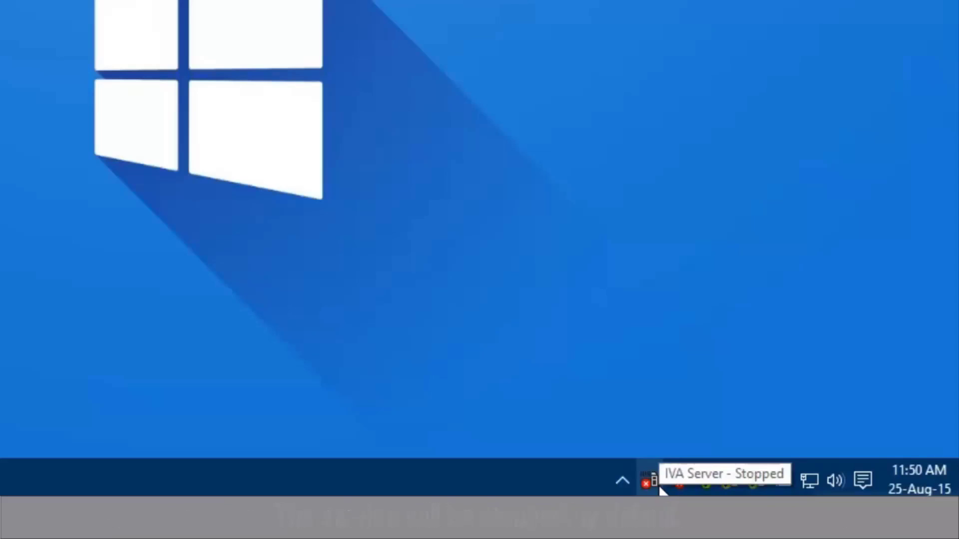
Step: Point the IVA Server at management server 192.168.55.48 on port 8100, then start it
right_click(649, 481)
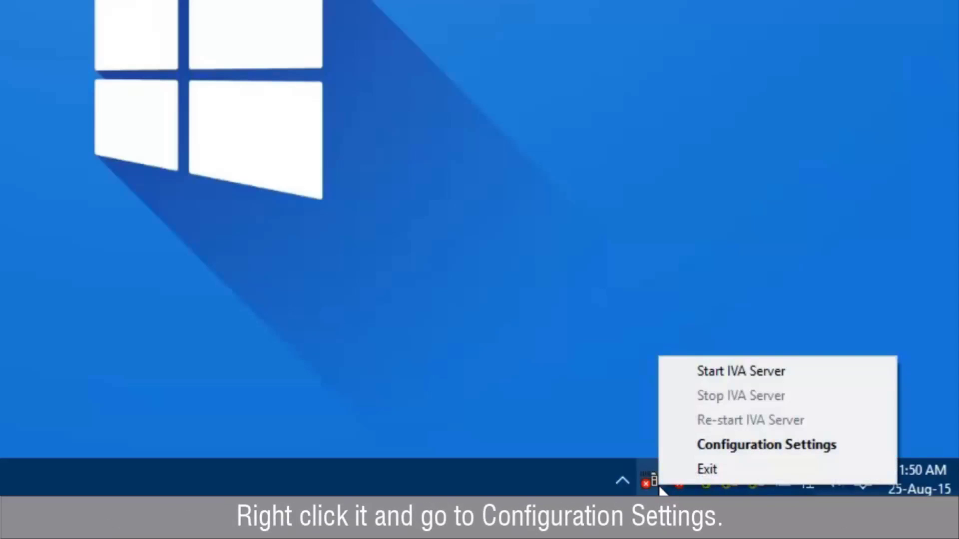
left_click(691, 445)
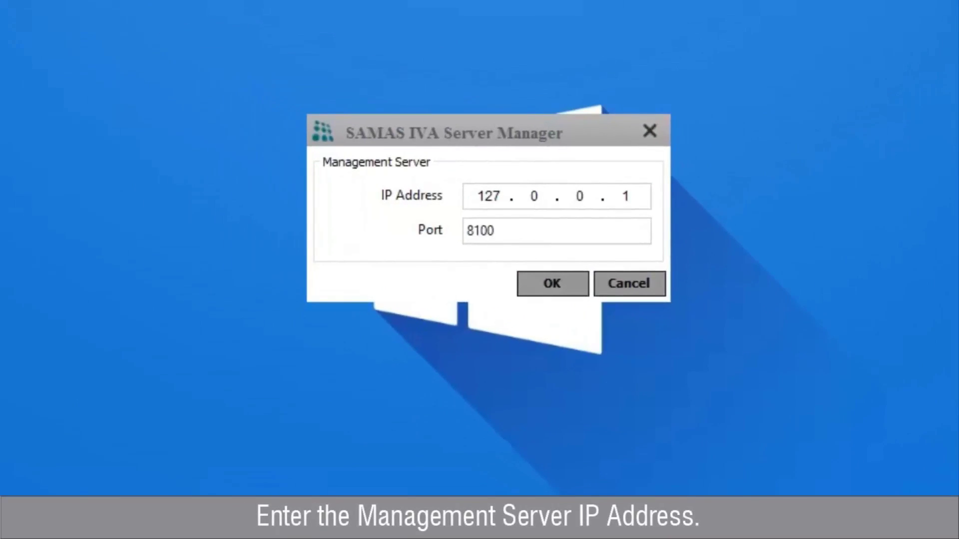
left_click(639, 194)
key("BackSpace")
key("BackSpace")
key("BackSpace")
key("BackSpace")
key("BackSpace")
key("BackSpace")
type("192.168.")
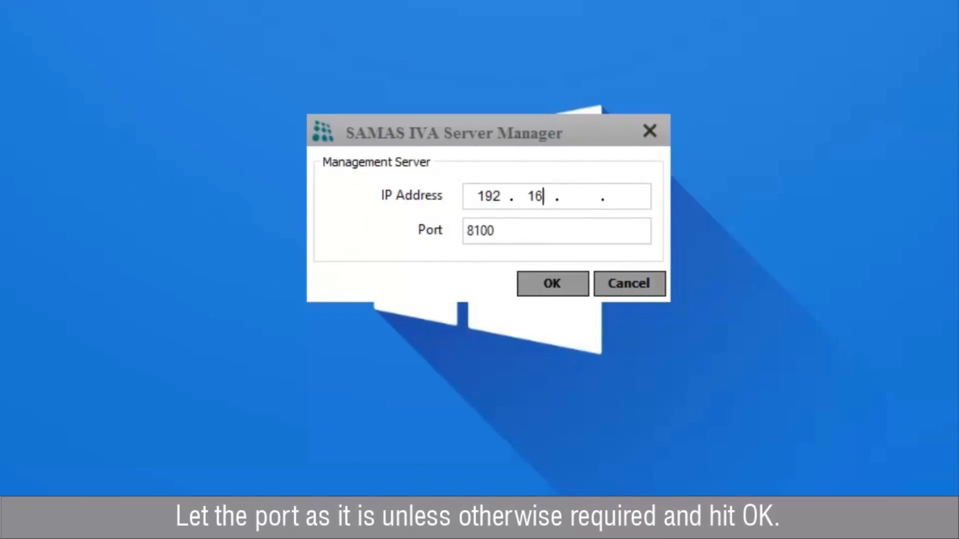
type("55")
left_click(627, 200)
type("48")
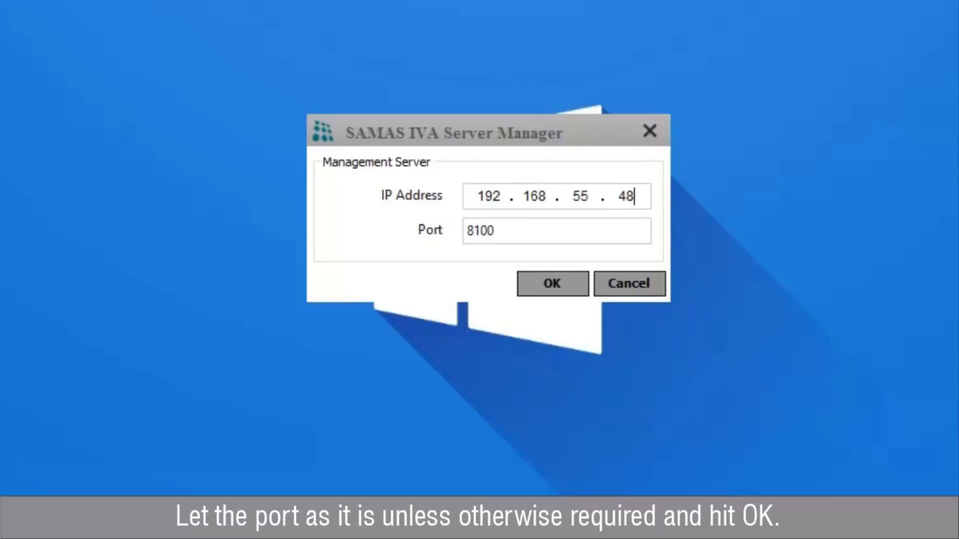
left_click(583, 288)
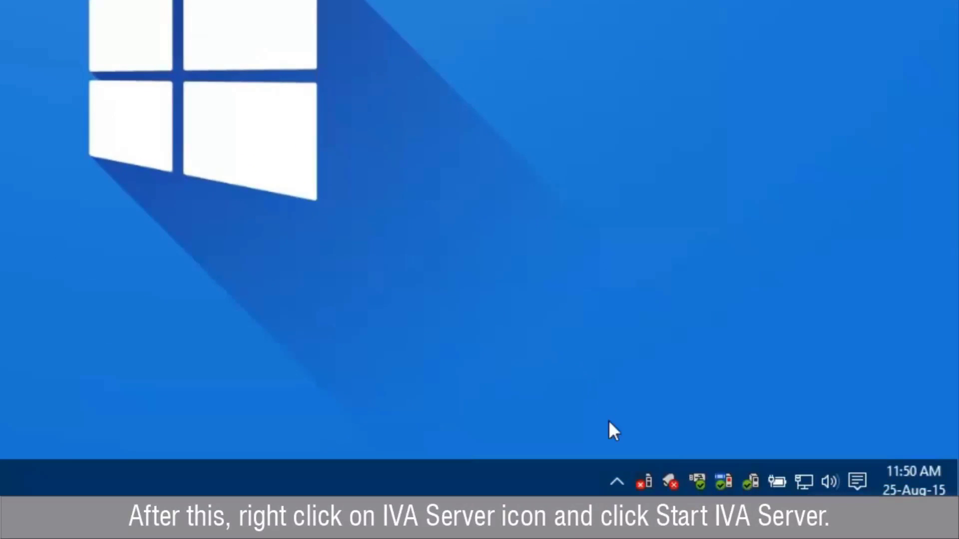
right_click(644, 472)
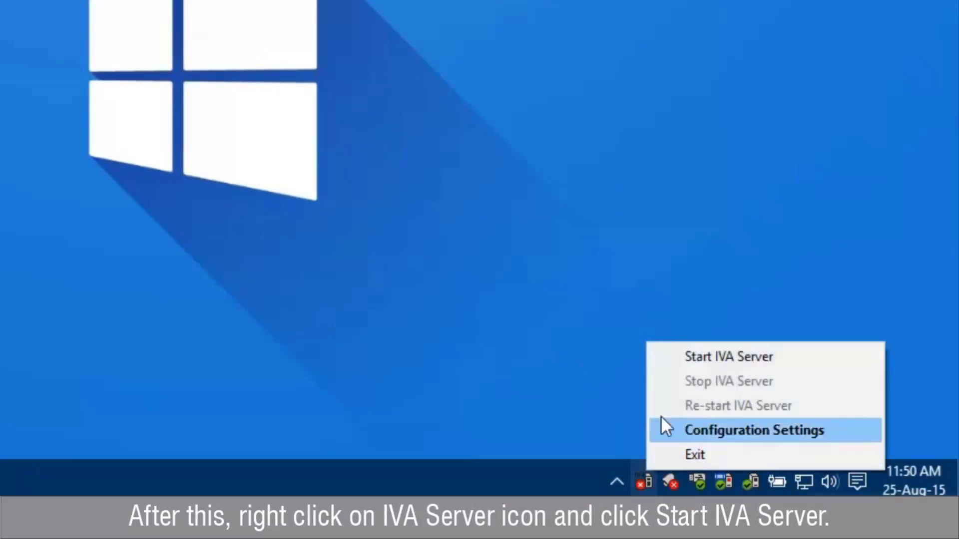
left_click(670, 364)
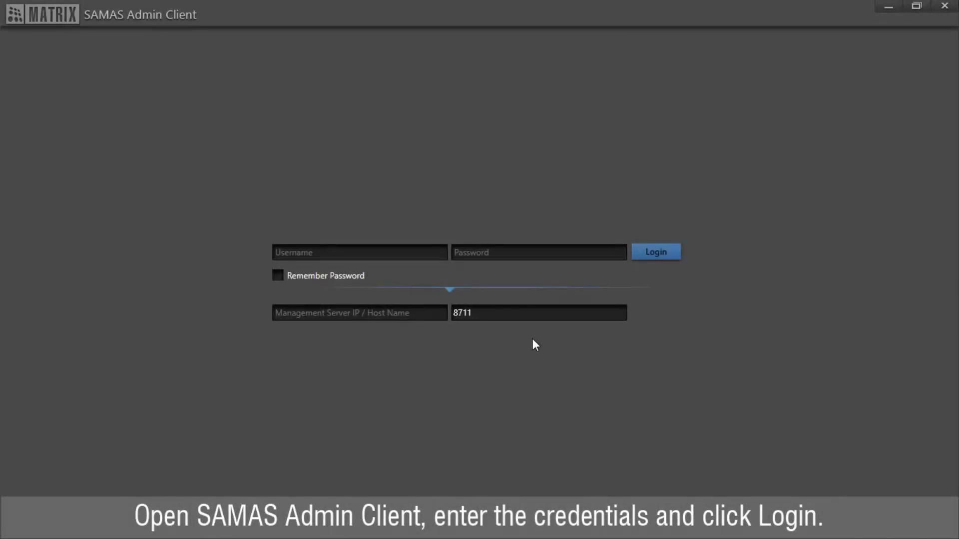
Step: Log in with the administrator username and password to server 192.168.55.48, port 8711
left_click(417, 254)
type("admin")
key("Tab")
type("admin")
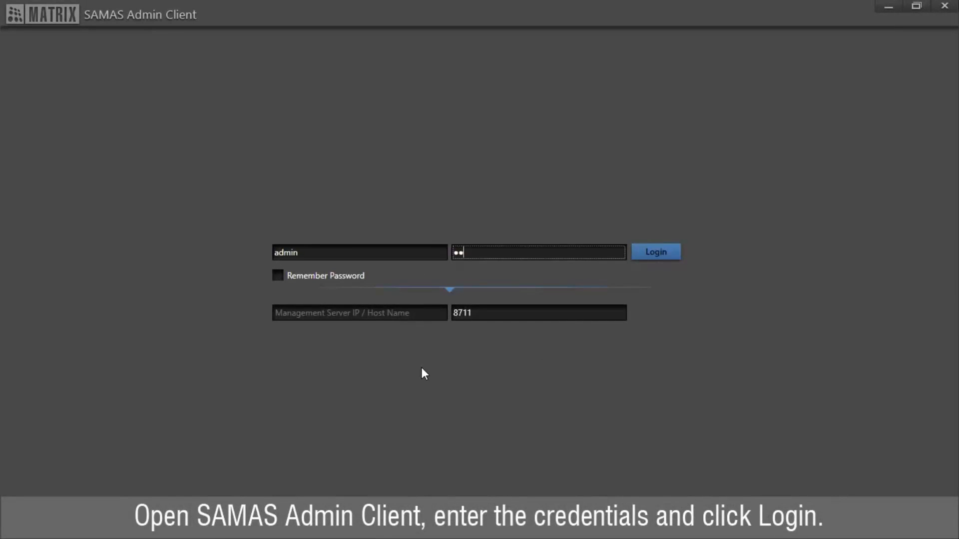
key("Tab")
key("Tab")
type("192.1")
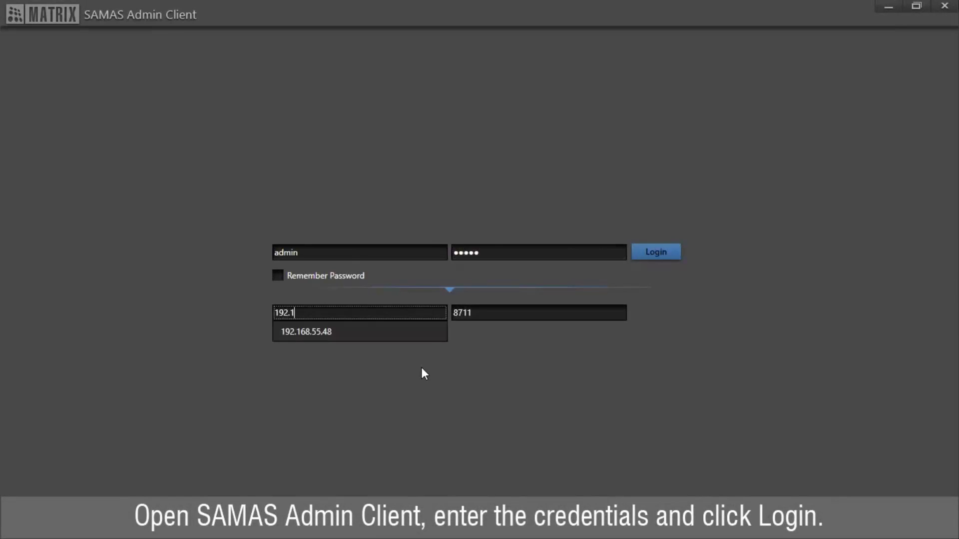
type("68.55.48")
key("Tab")
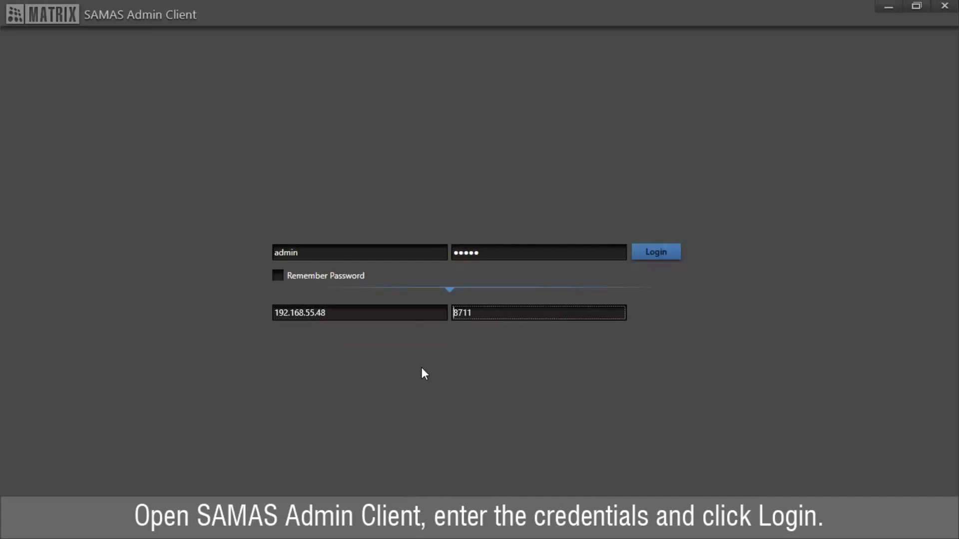
left_click(666, 259)
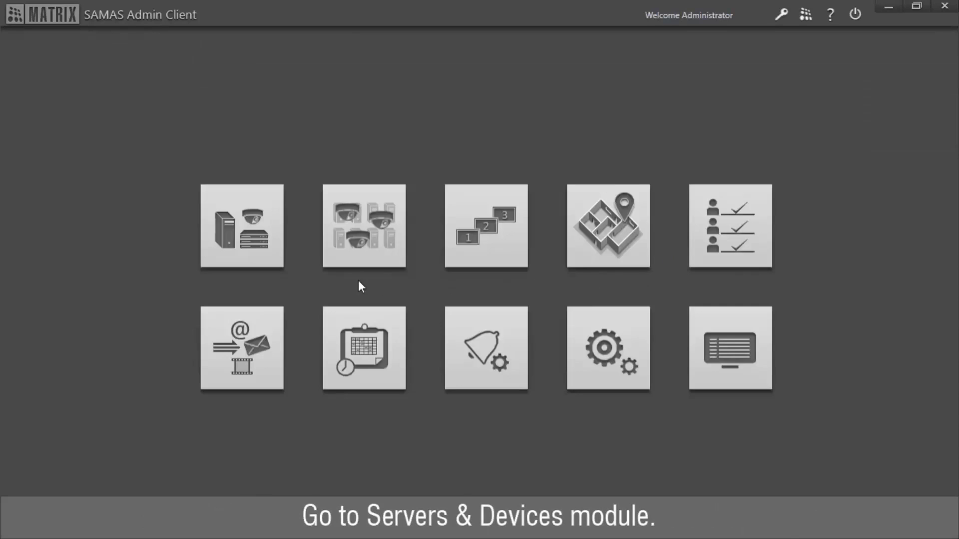
Step: Activate the pending IVA server 192.168.55.48 from the IVA Server list in Servers & Devices
left_click(258, 265)
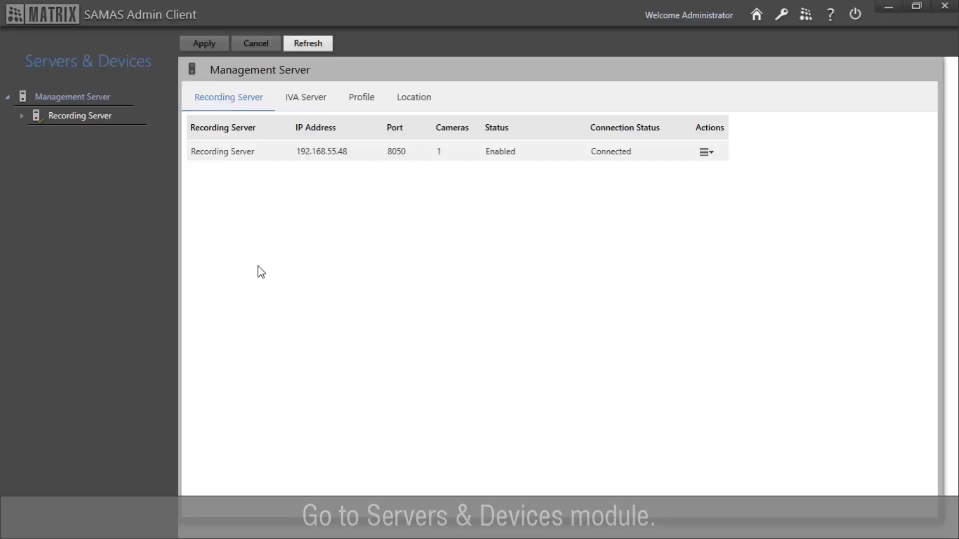
left_click(298, 105)
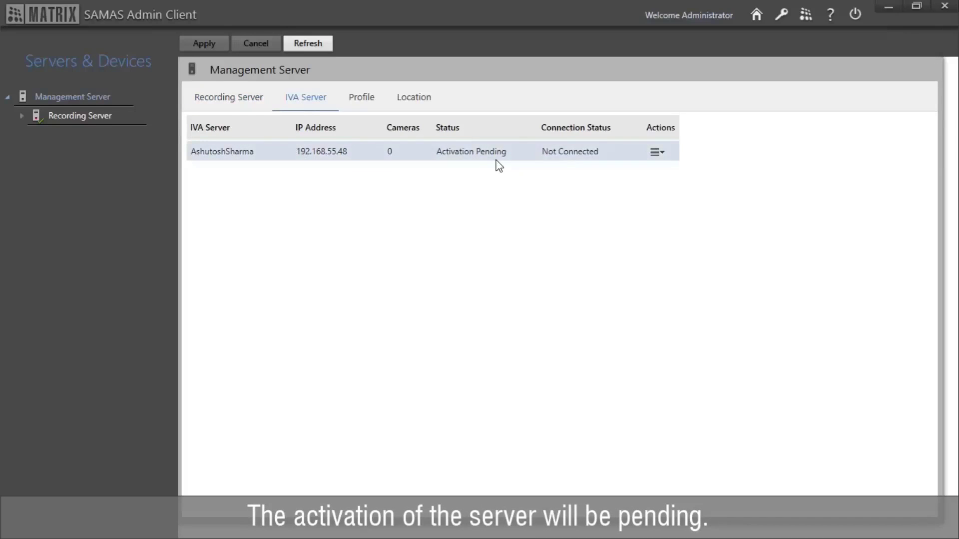
left_click(657, 152)
left_click(658, 152)
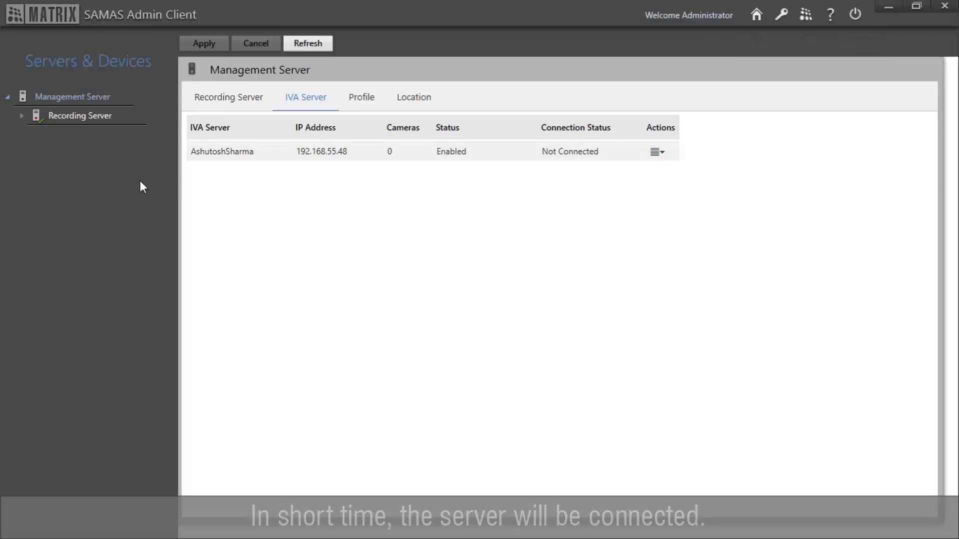
Step: Open IP Camera-Cam1's Events settings and expand Detection Through IVA Server
left_click(21, 118)
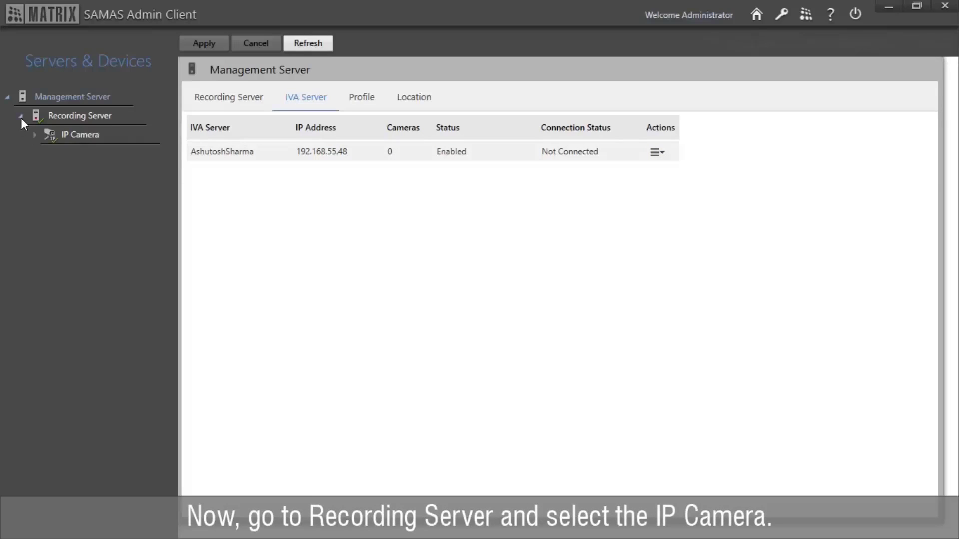
left_click(34, 134)
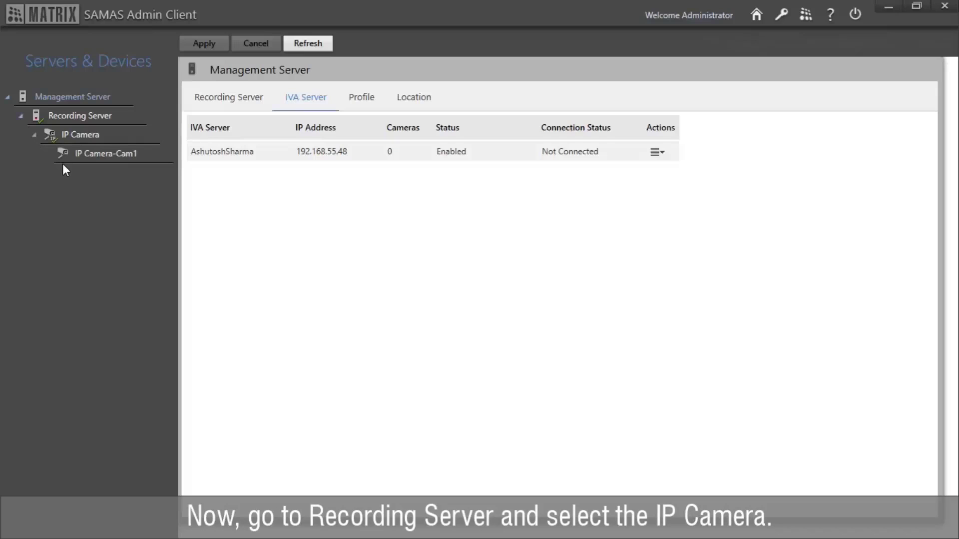
left_click(100, 159)
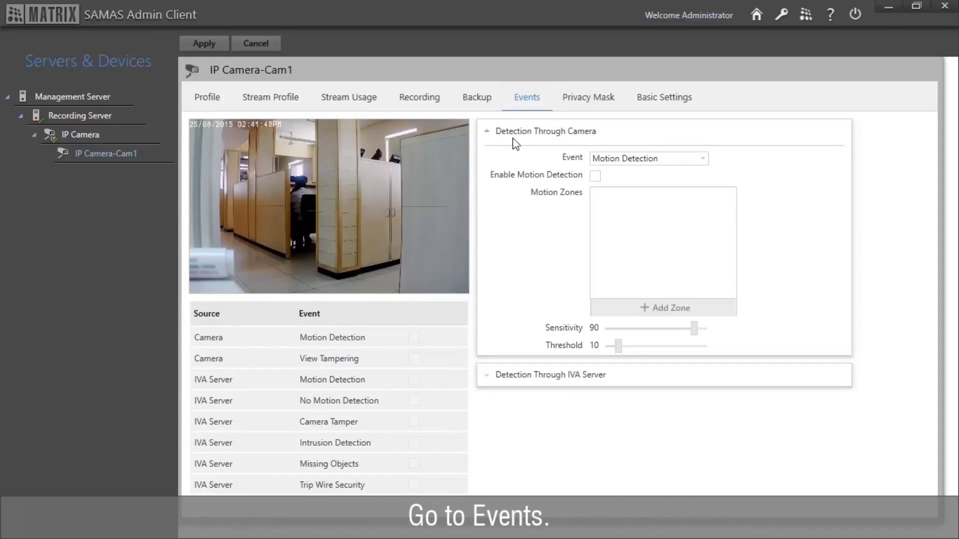
left_click(547, 385)
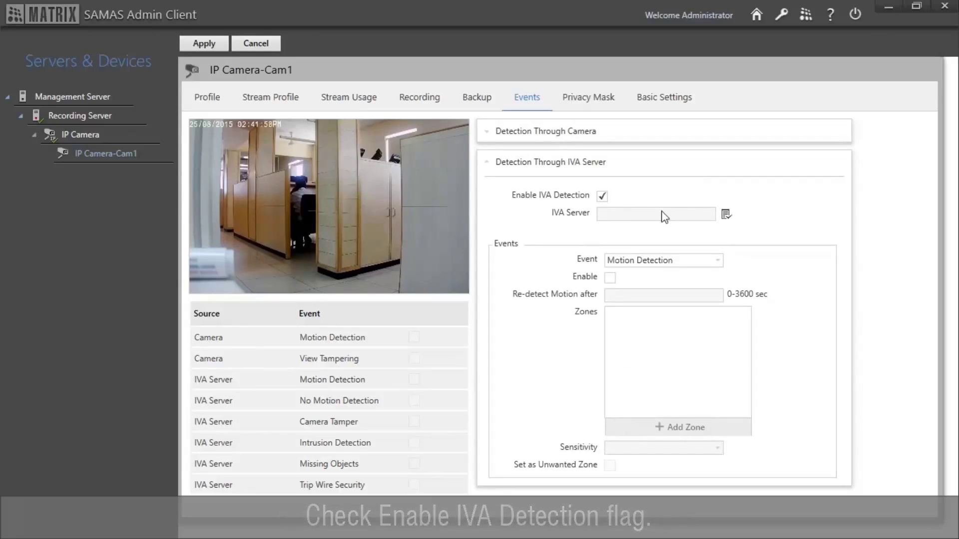
Step: Assign the IVA server, enable motion detection, and stretch Motion Zone 1 over the whole video
left_click(726, 215)
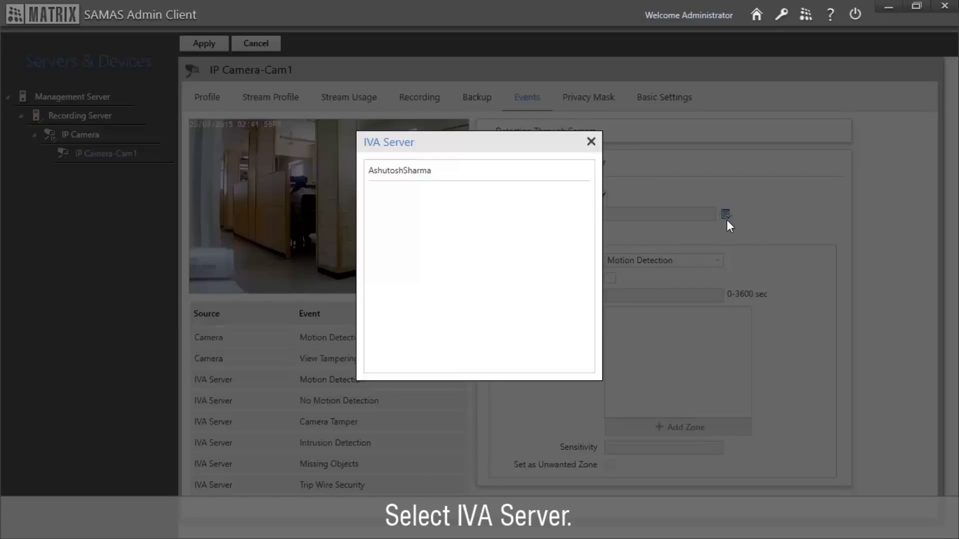
double_click(525, 176)
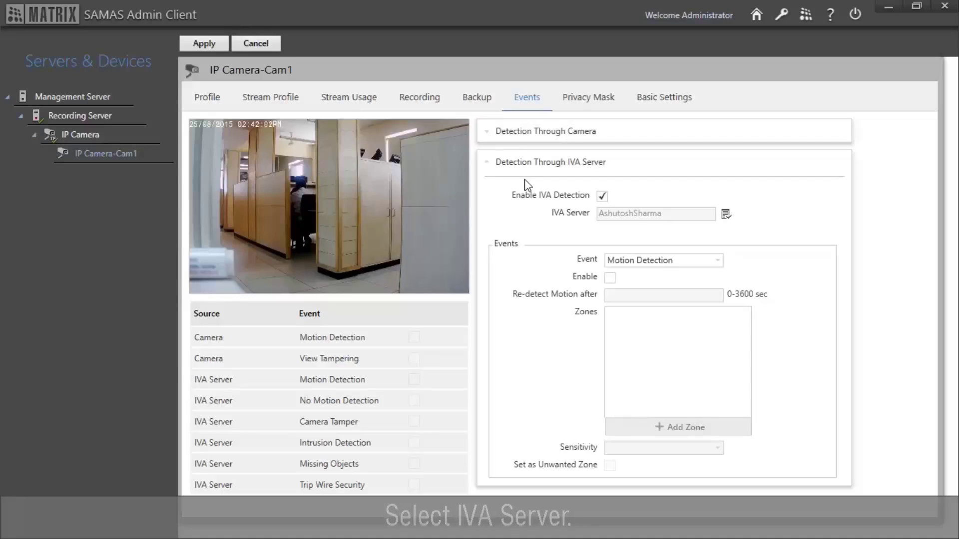
left_click(610, 278)
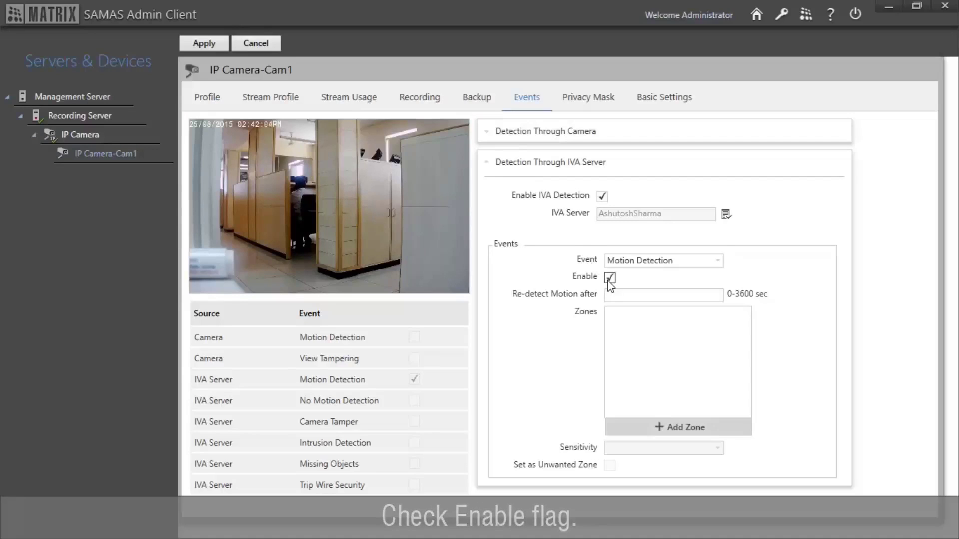
left_click(672, 429)
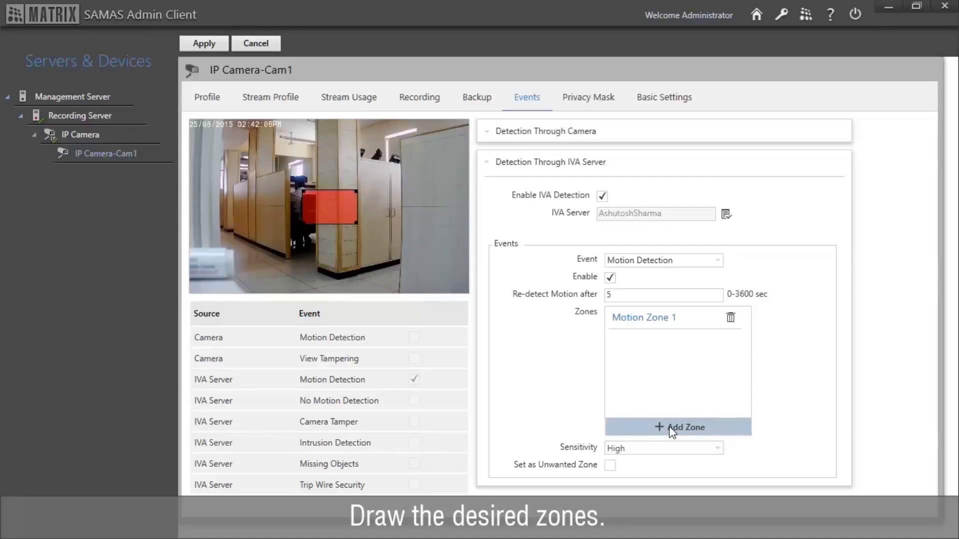
left_click_drag(294, 188, 190, 120)
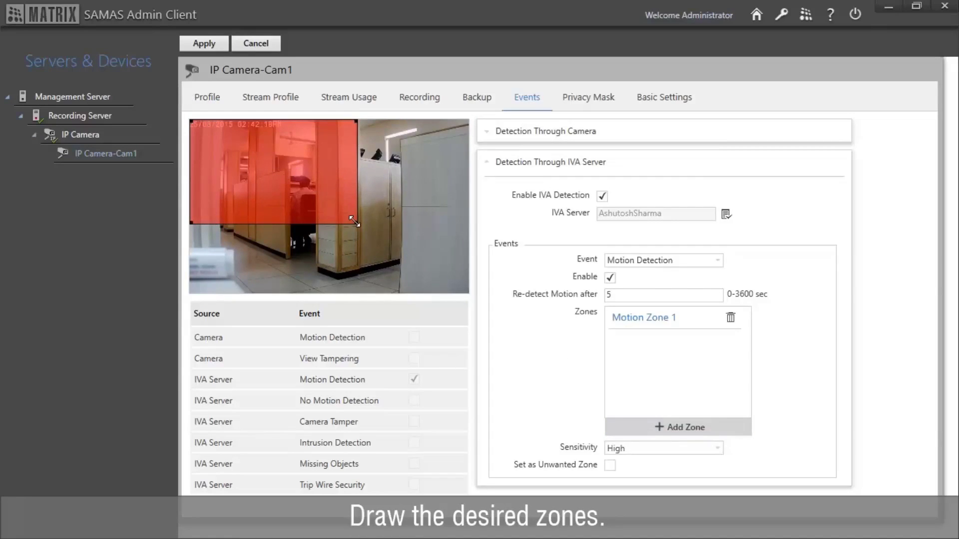
left_click_drag(352, 225, 470, 295)
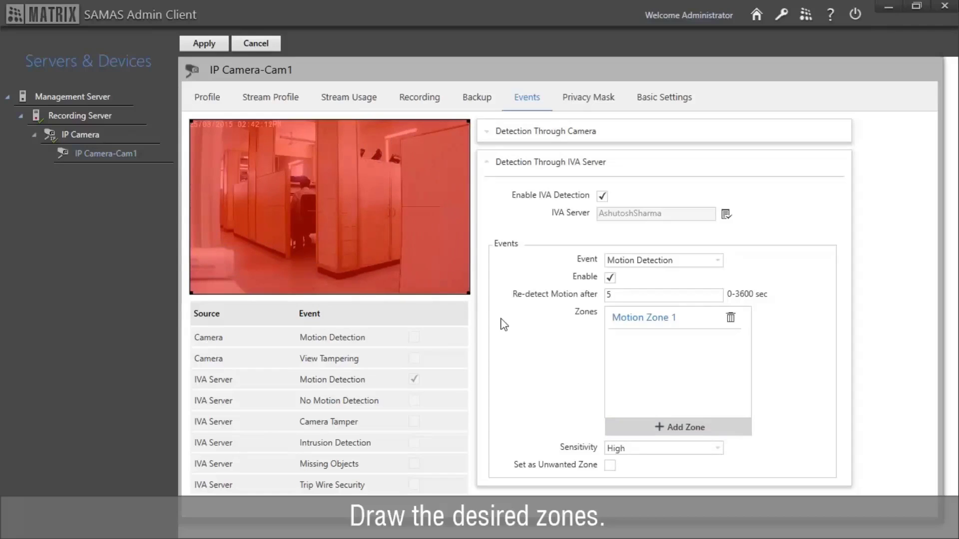
Step: Keep the 5-second re-detect delay and High sensitivity, then apply the settings
left_click(633, 295)
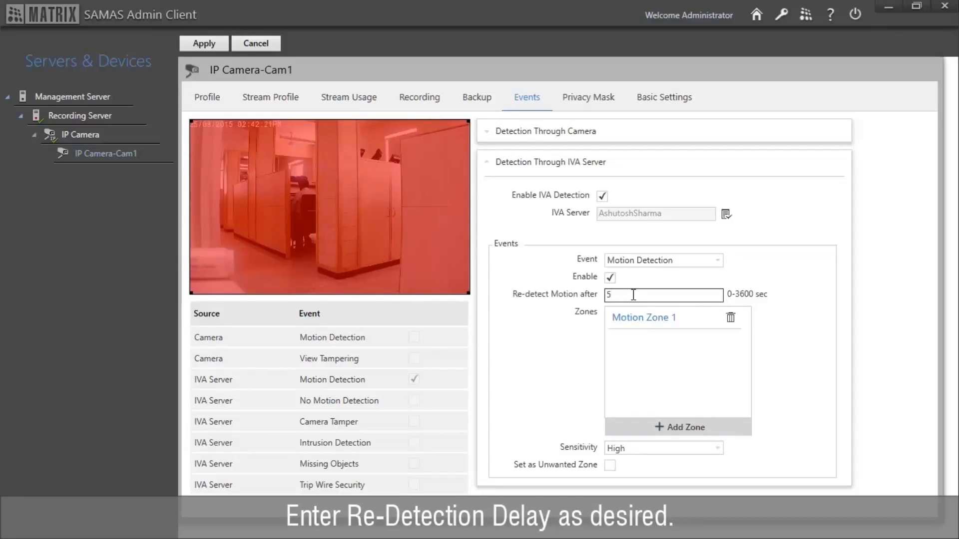
left_click(638, 378)
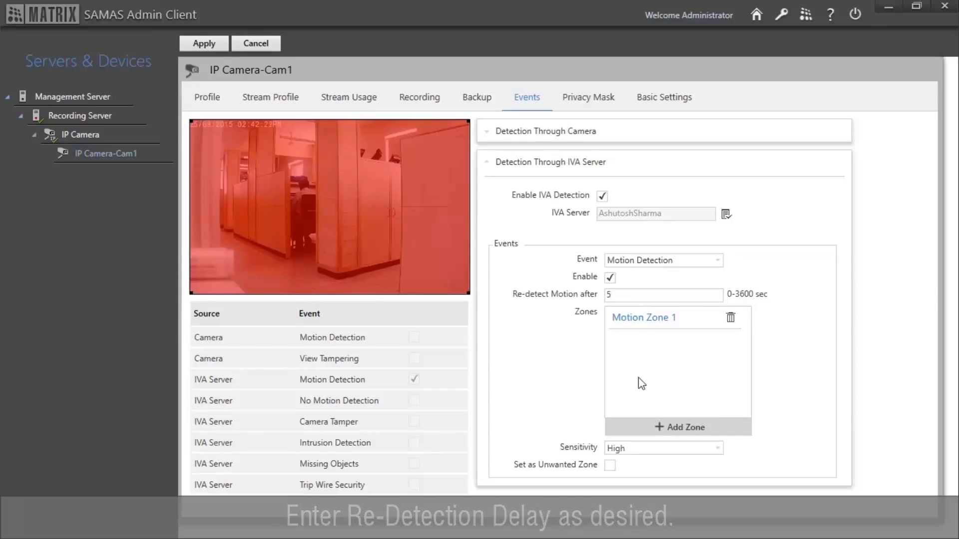
left_click(641, 451)
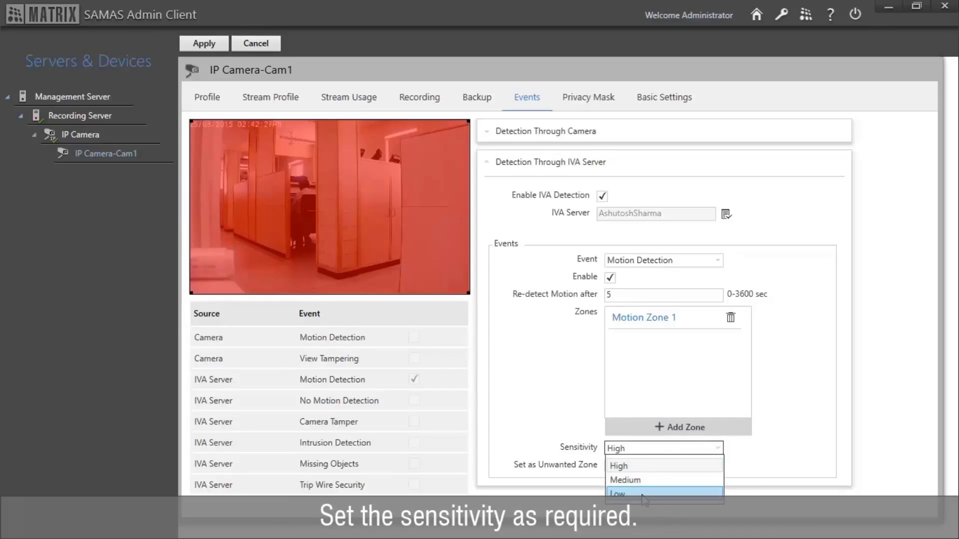
left_click(643, 465)
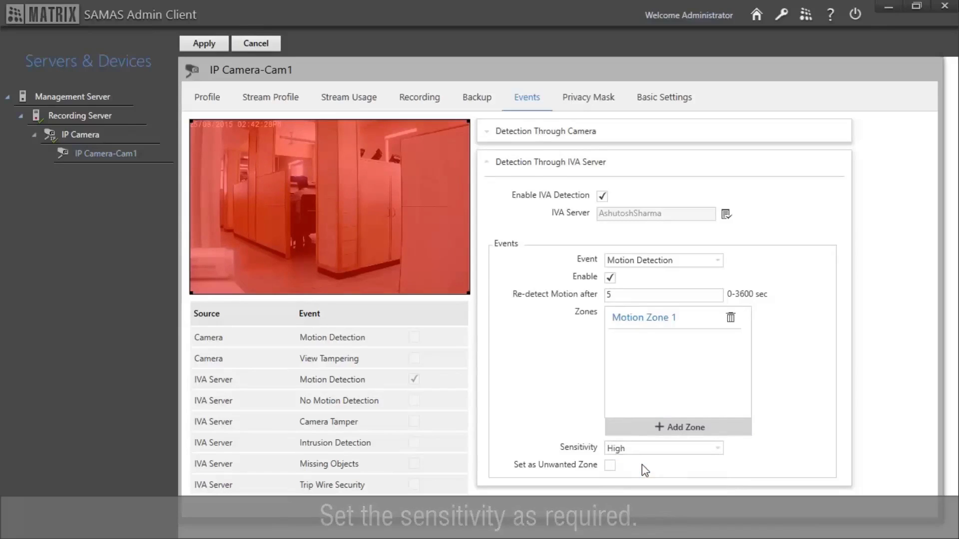
left_click(204, 47)
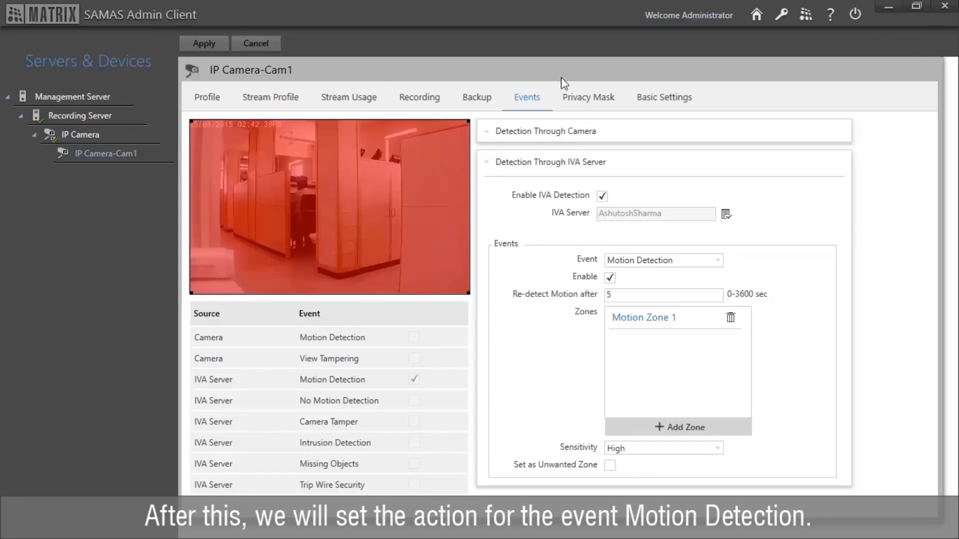
Step: In Event & Action, select IP Camera-Cam1's Motion Started event
left_click(759, 20)
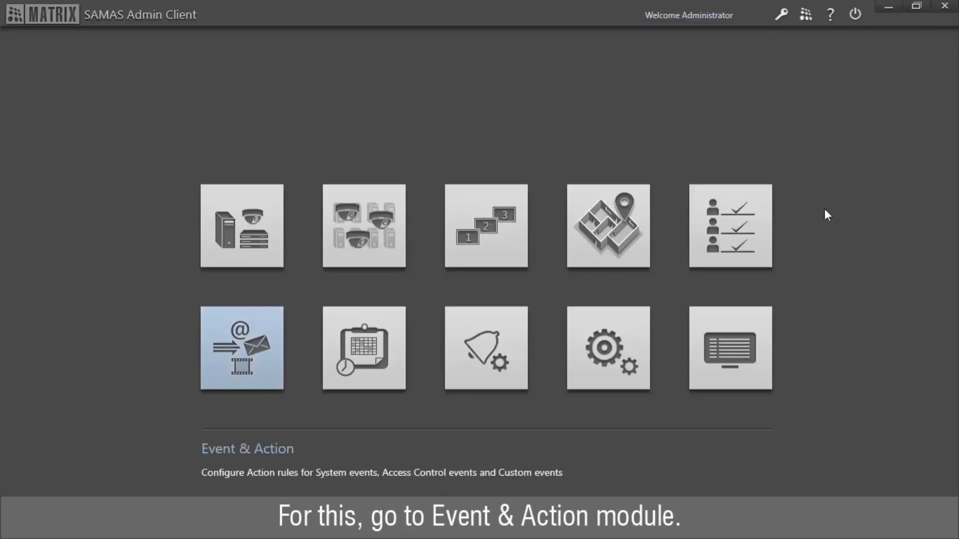
left_click(258, 391)
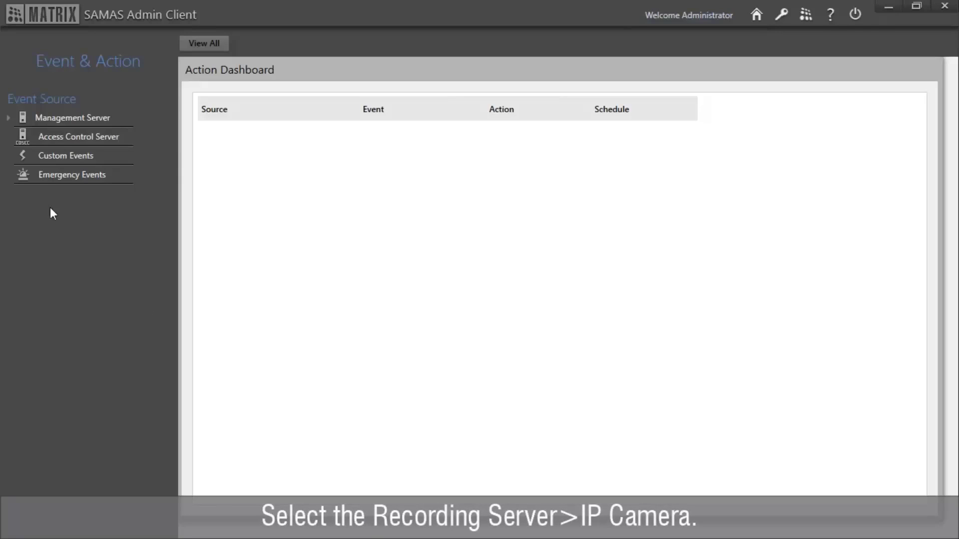
left_click(8, 118)
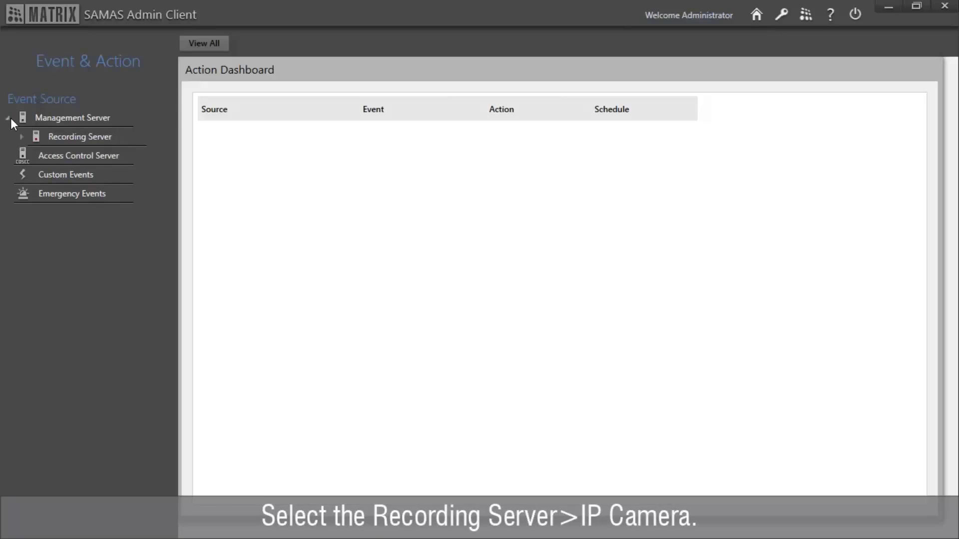
left_click(22, 136)
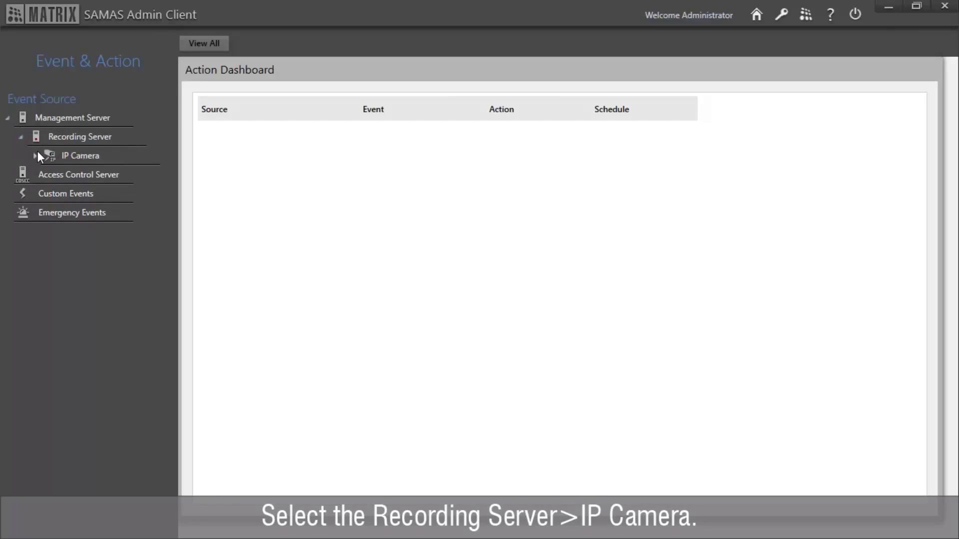
left_click(35, 154)
left_click(86, 175)
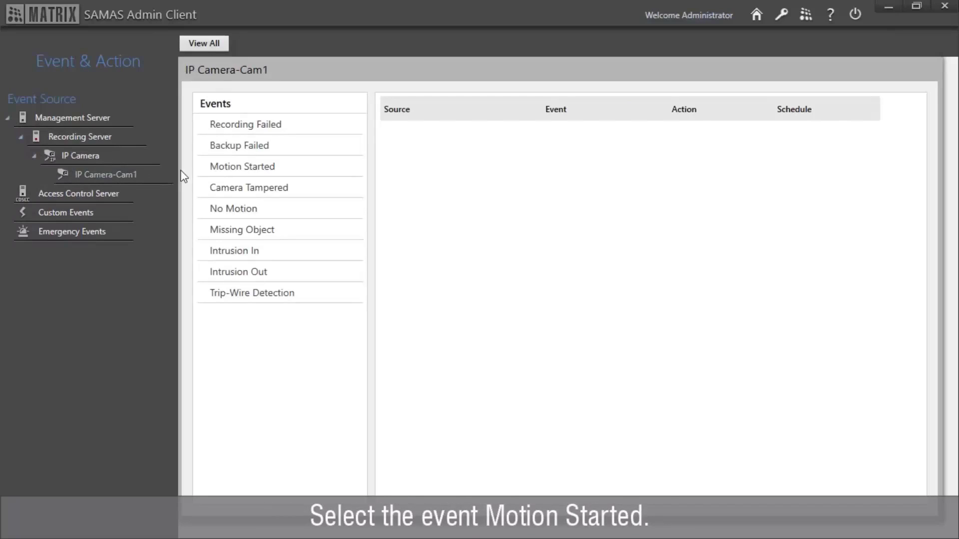
left_click(216, 172)
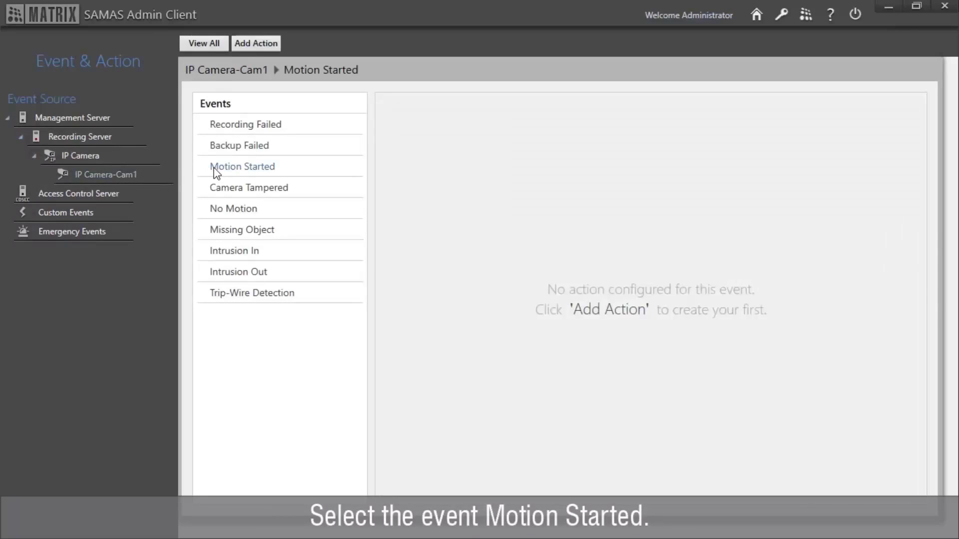
Step: Add a Trigger Alarm action raising Alarm 1 with sound alert and Administrator as recipient
left_click(261, 44)
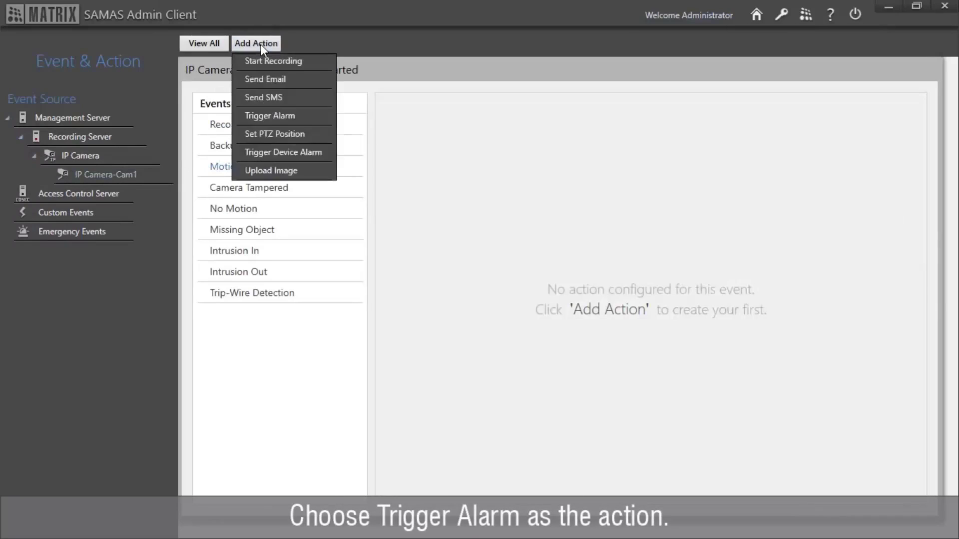
left_click(272, 116)
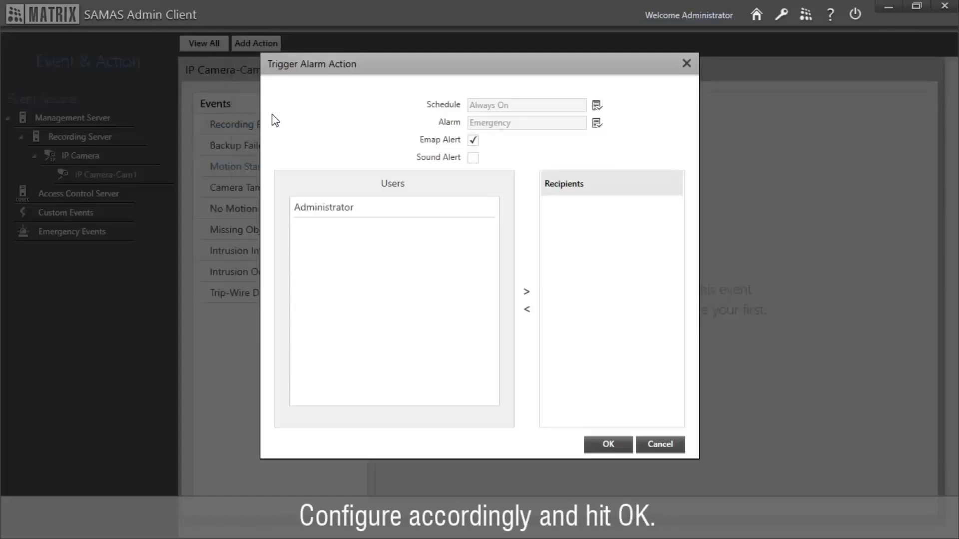
left_click(597, 123)
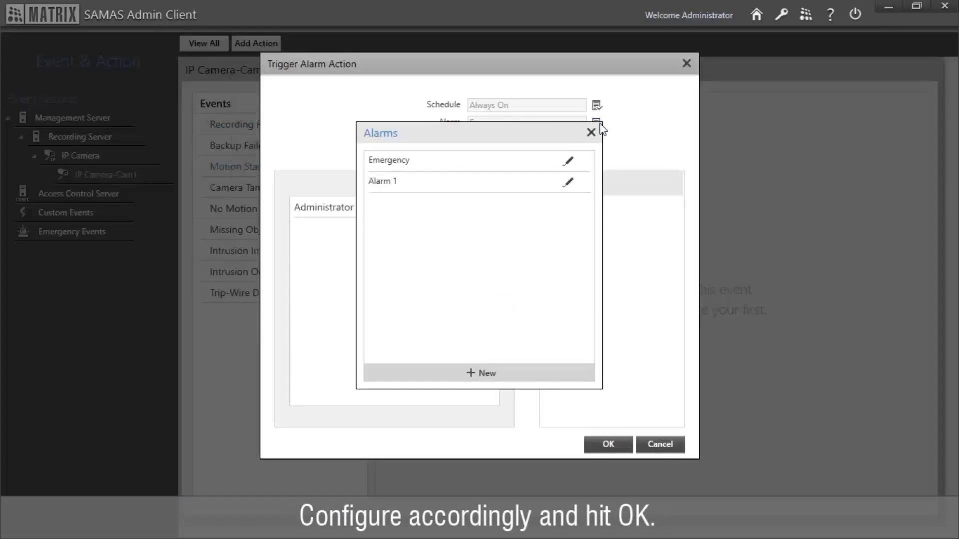
left_click(515, 185)
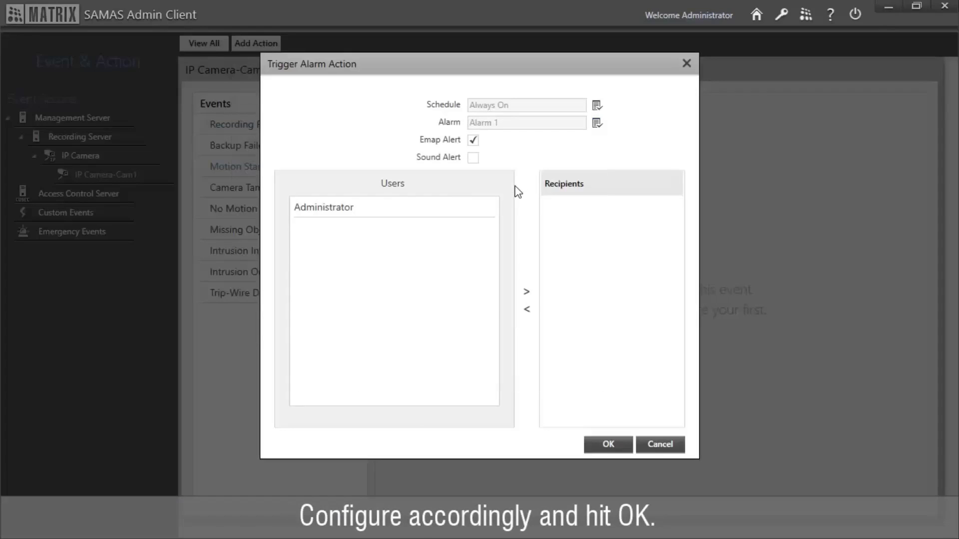
left_click(479, 164)
double_click(462, 214)
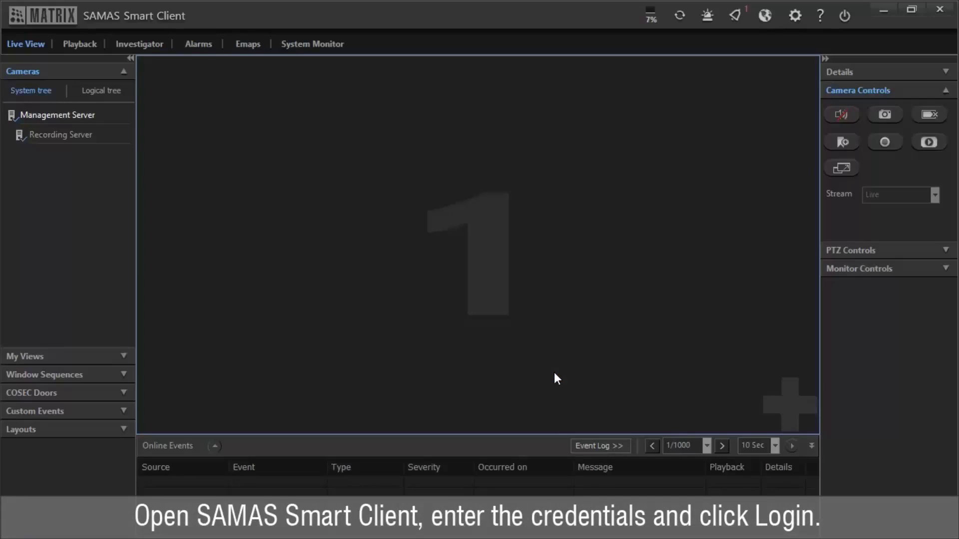
Step: Add IP Camera-Cam1 from Recording Server to Live View Window-1
left_click(801, 398)
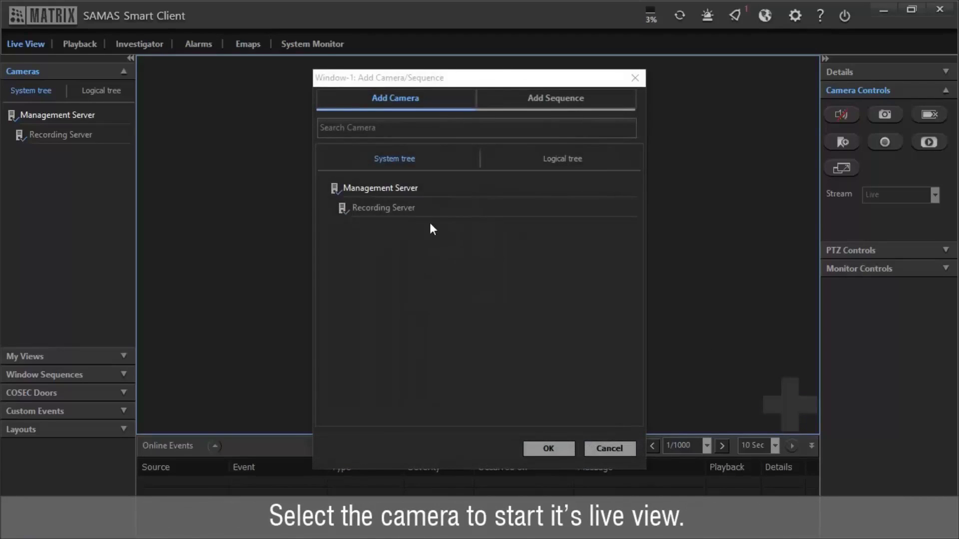
double_click(396, 216)
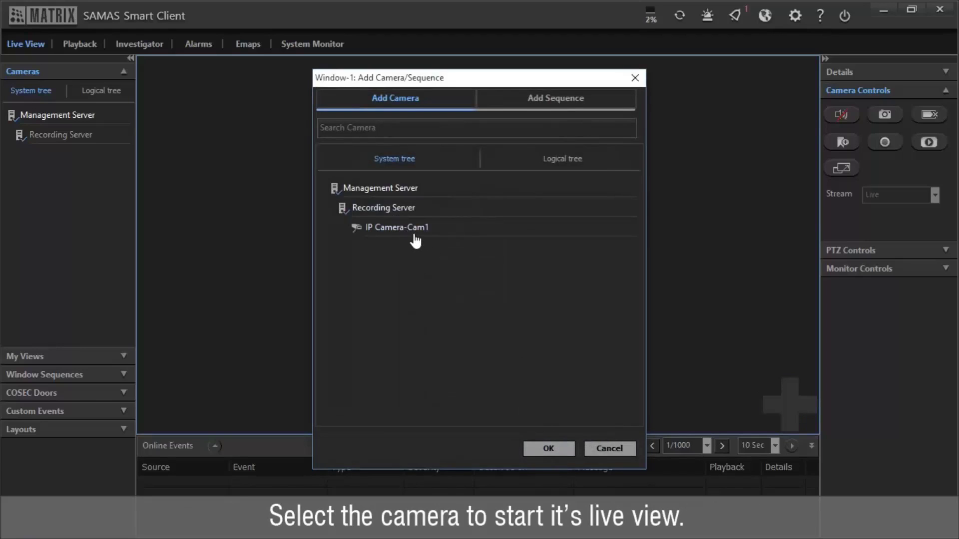
left_click(547, 448)
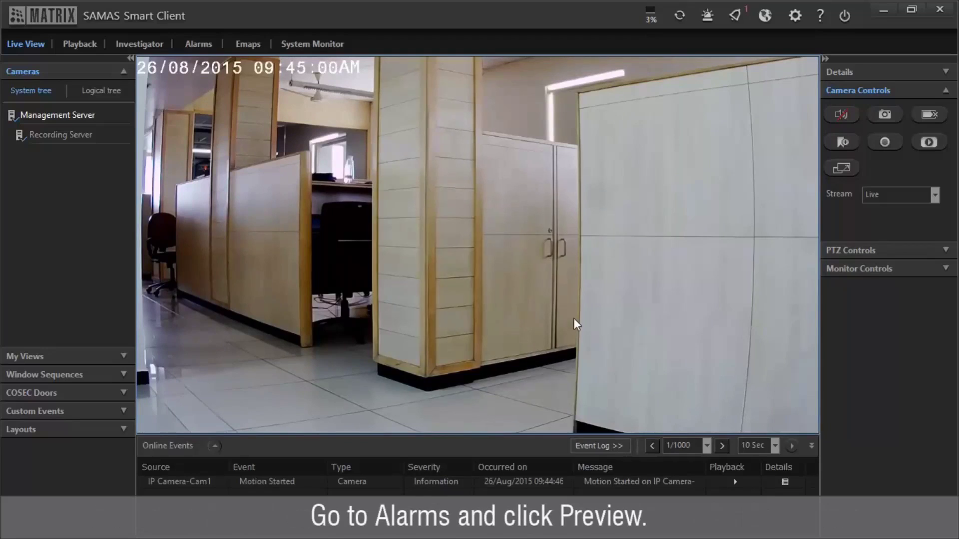
Step: Open the Active Alarms tab and preview Alarm 1's IP Camera-Cam1 video
left_click(737, 17)
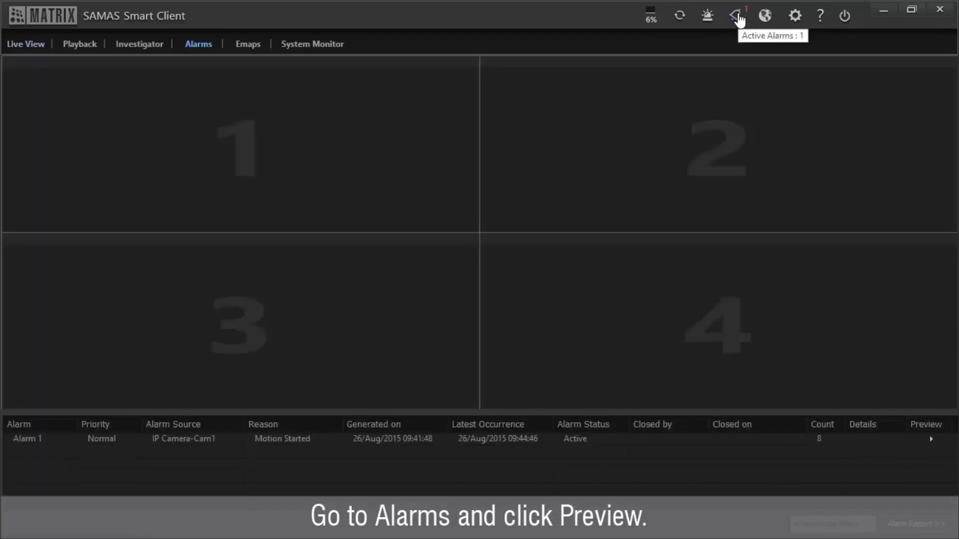
left_click(739, 442)
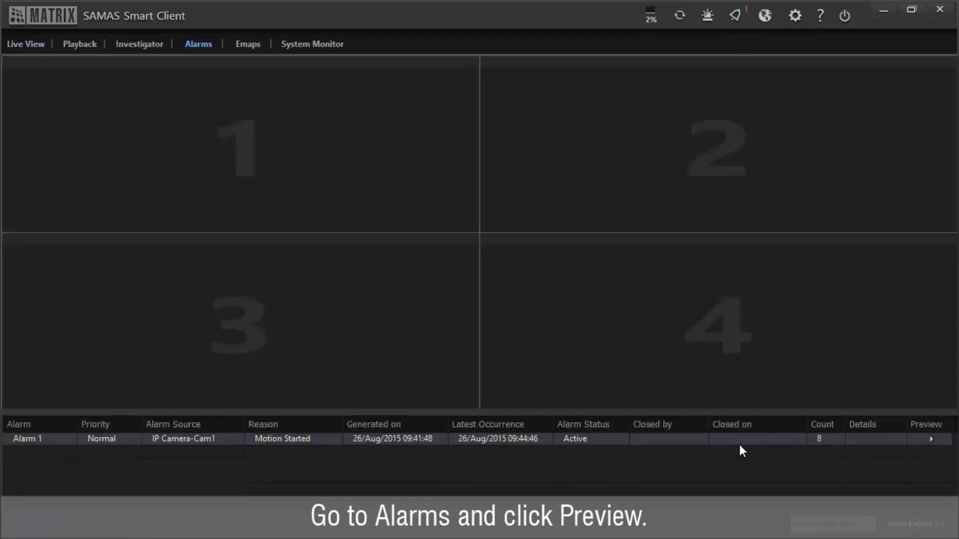
left_click(933, 440)
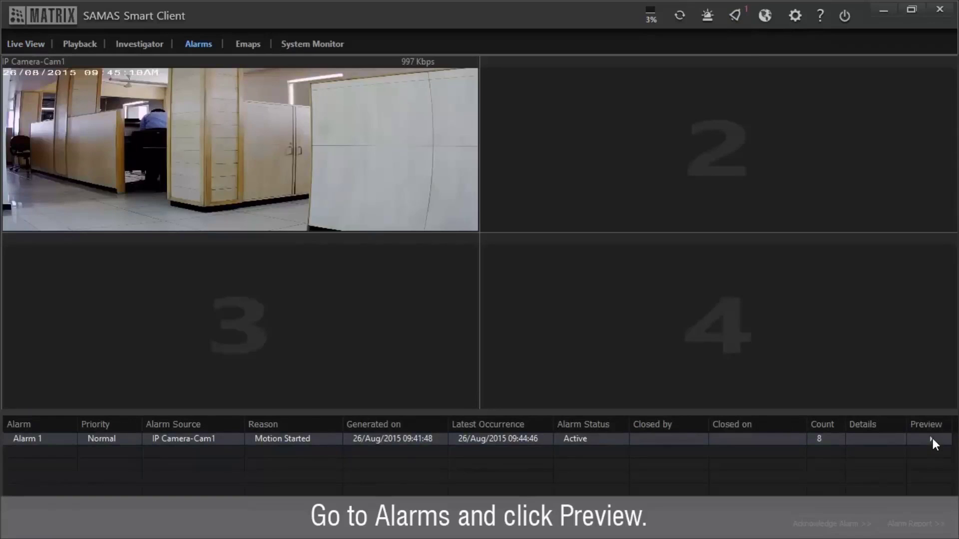
left_click(831, 476)
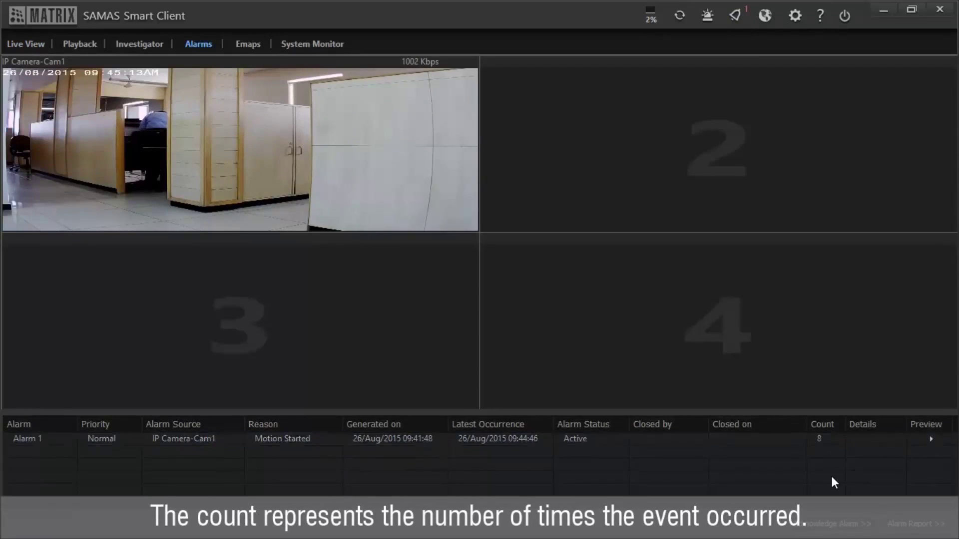